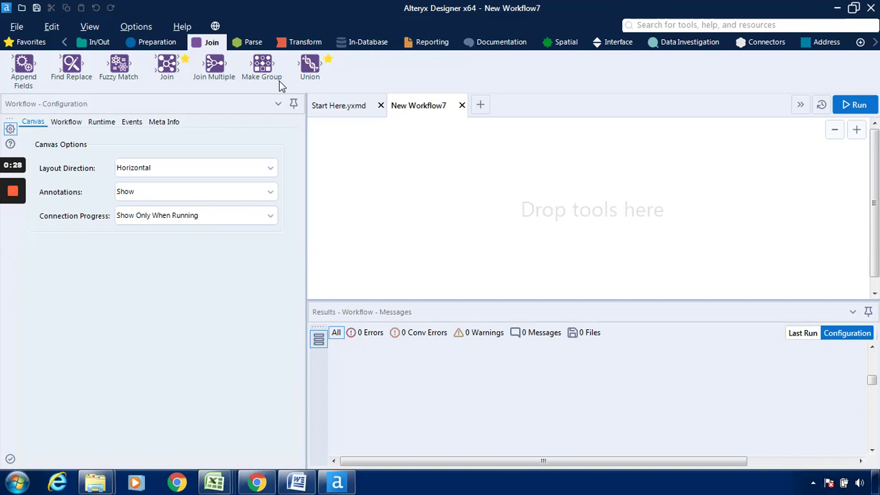
# Drag an Input Data tool from the In/Out category onto the empty canvas
pyautogui.click(92, 46)
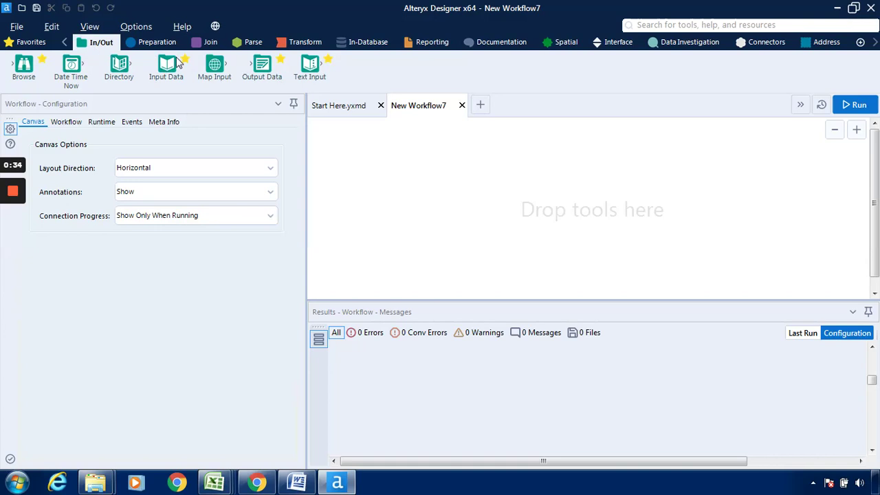
pyautogui.moveTo(167, 69); pyautogui.dragTo(377, 196)
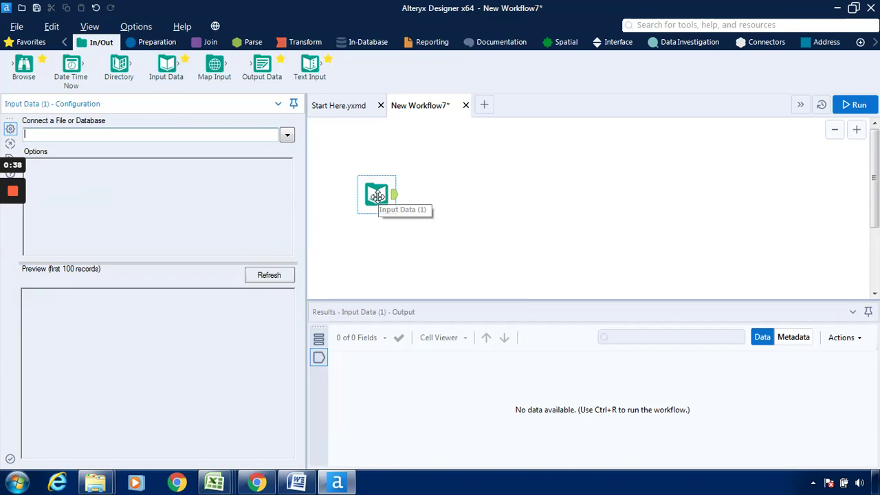
# Connect the Input Data tool to the recent file Sales 2017 - Copy.xlsx
pyautogui.click(288, 135)
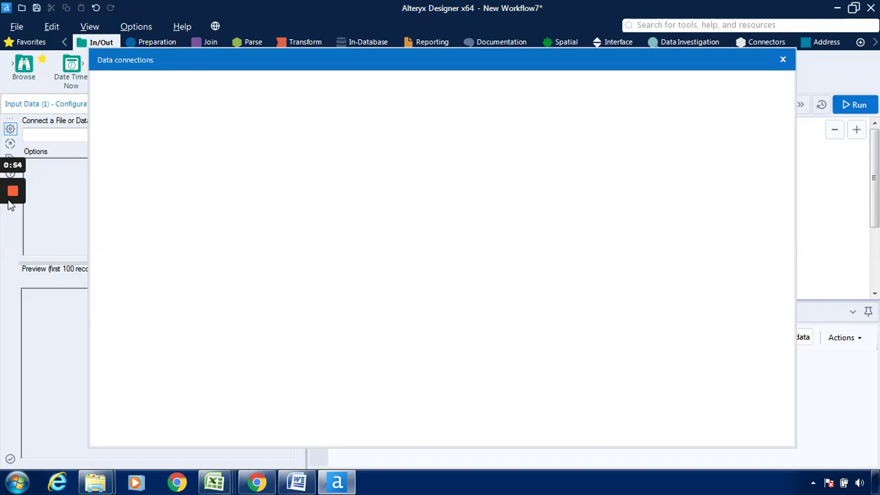
pyautogui.moveTo(13, 192)
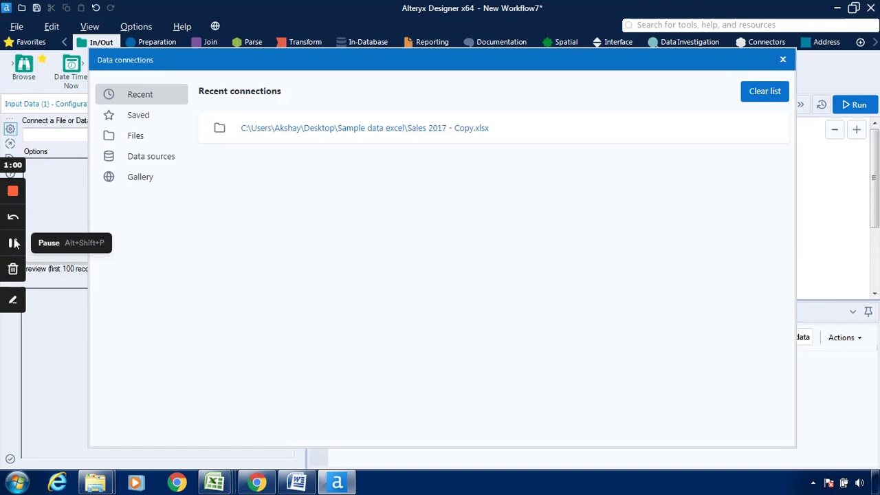
pyautogui.click(432, 131)
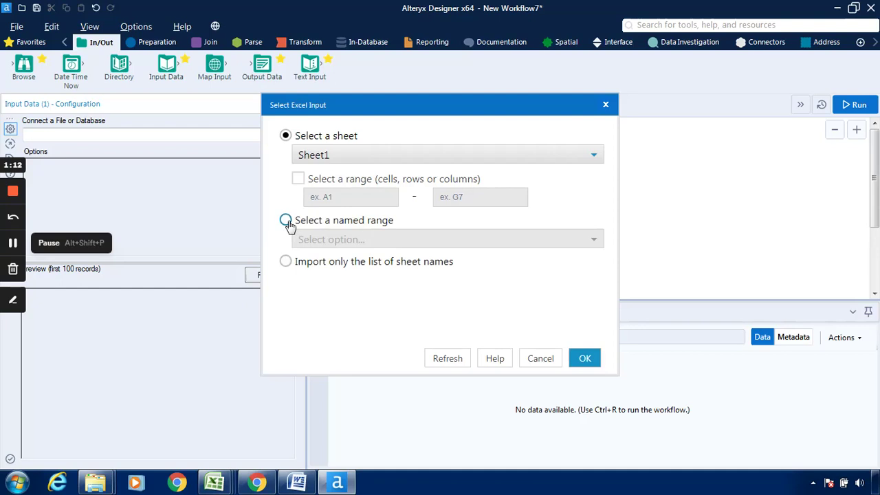
# Choose the named range R_4 instead of a sheet and confirm it
pyautogui.click(286, 221)
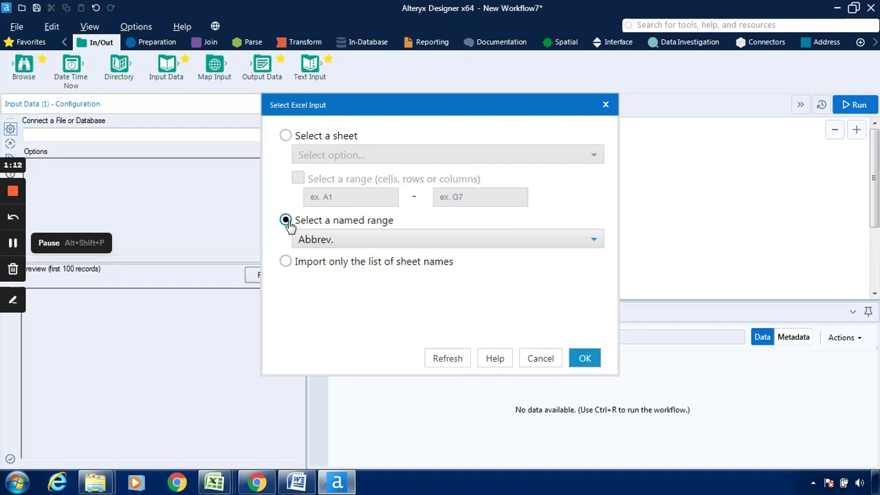
pyautogui.click(516, 237)
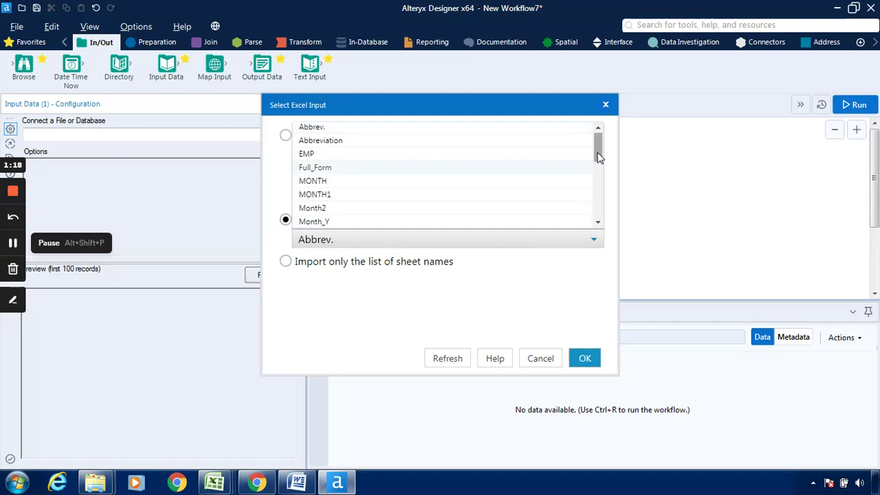
pyautogui.scroll(-2, 600, 173)
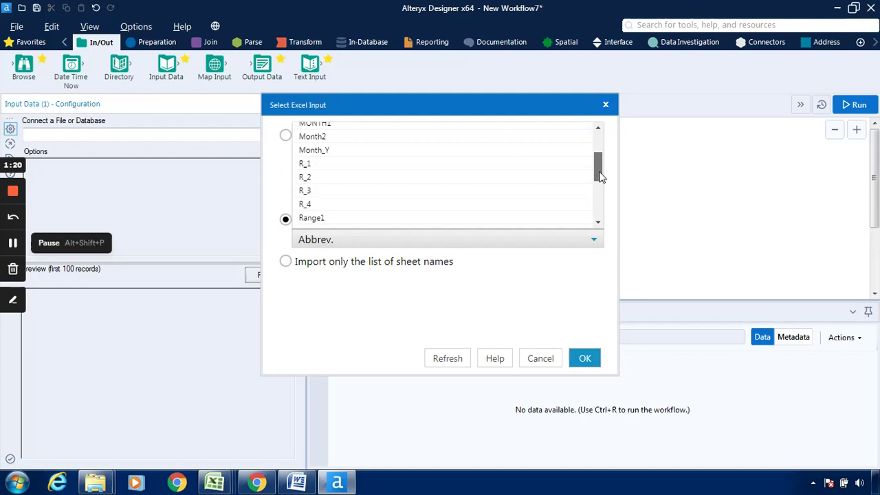
pyautogui.click(320, 205)
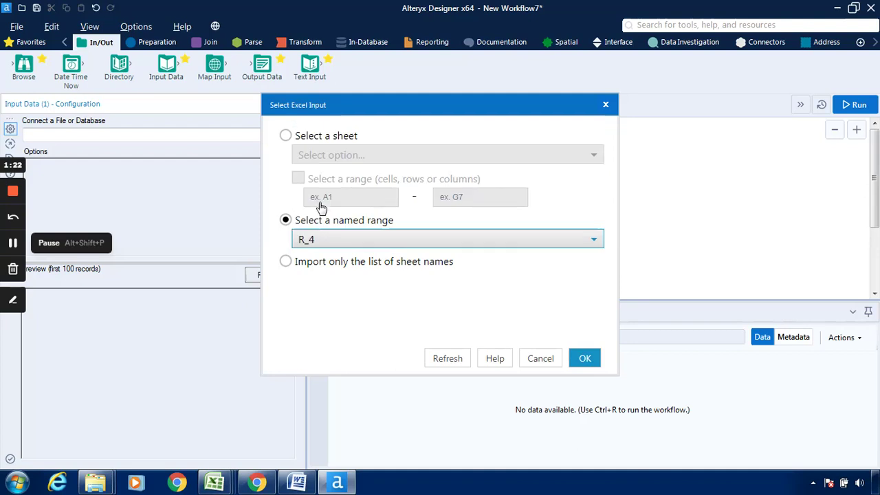
pyautogui.click(585, 359)
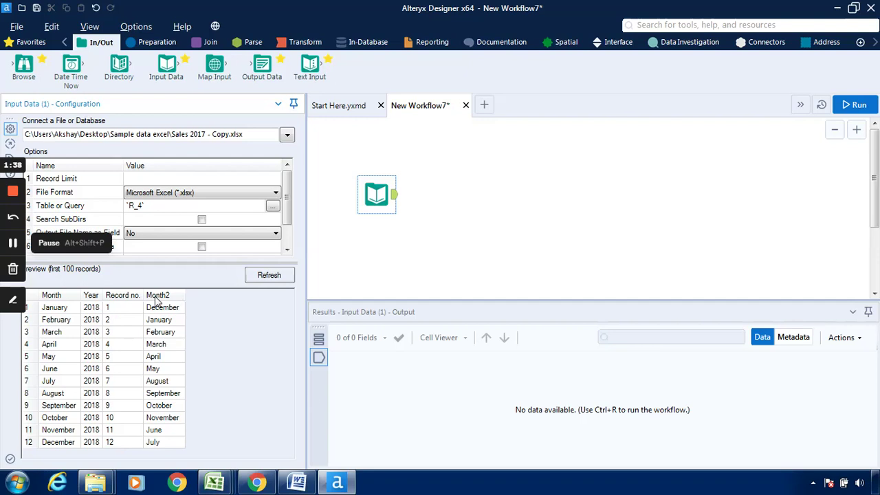
pyautogui.moveTo(227, 487)
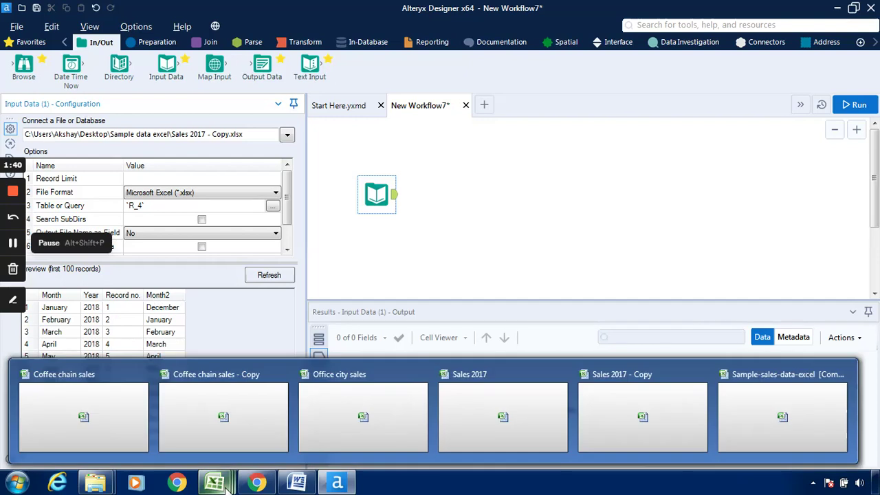
pyautogui.click(697, 395)
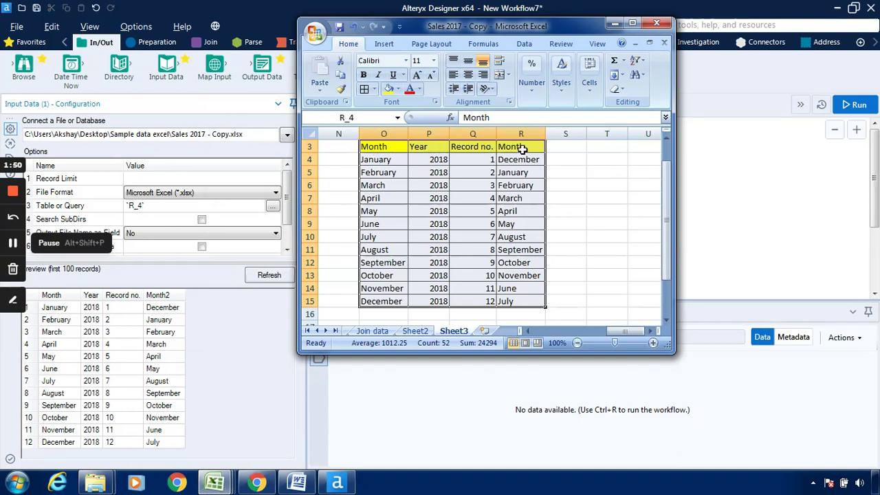
pyautogui.click(614, 25)
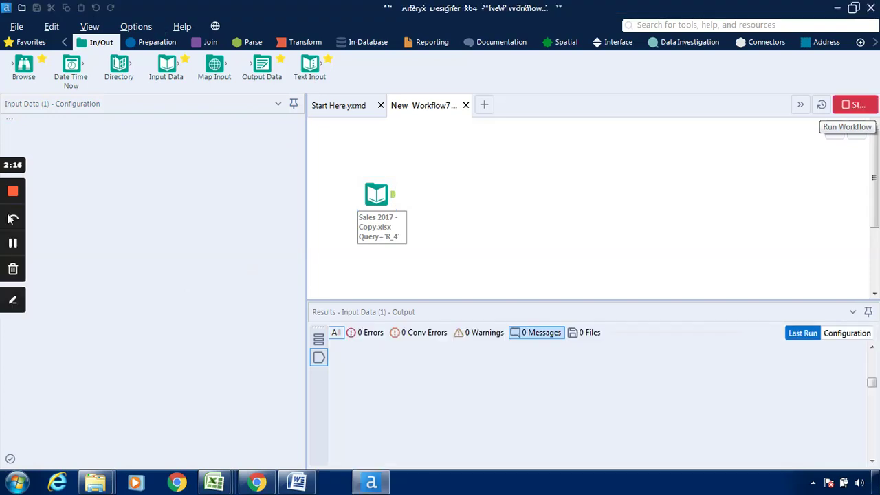
# Show the Input Data tool's 12 records (Month, Year, Record no., Month2) in Results
pyautogui.click(13, 244)
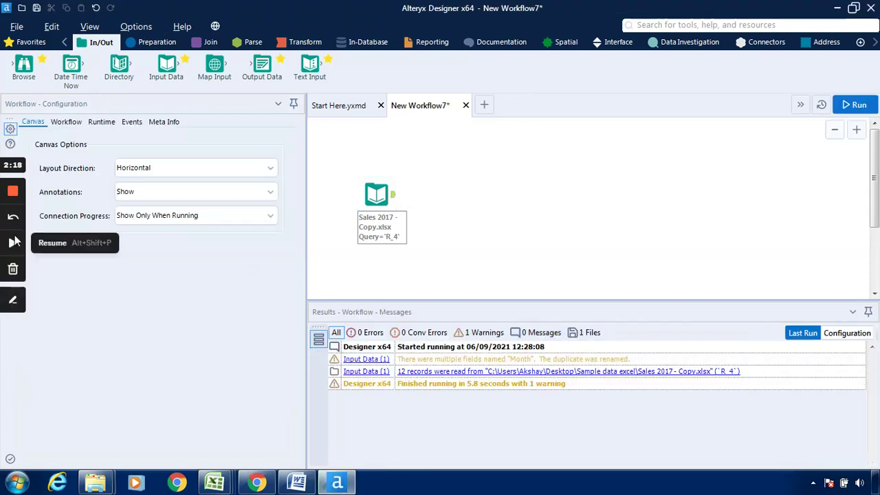
pyautogui.click(13, 242)
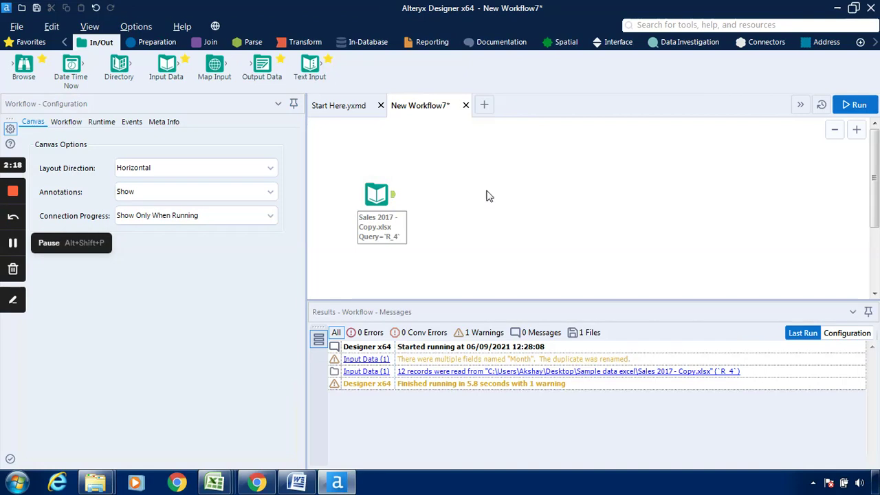
pyautogui.click(396, 204)
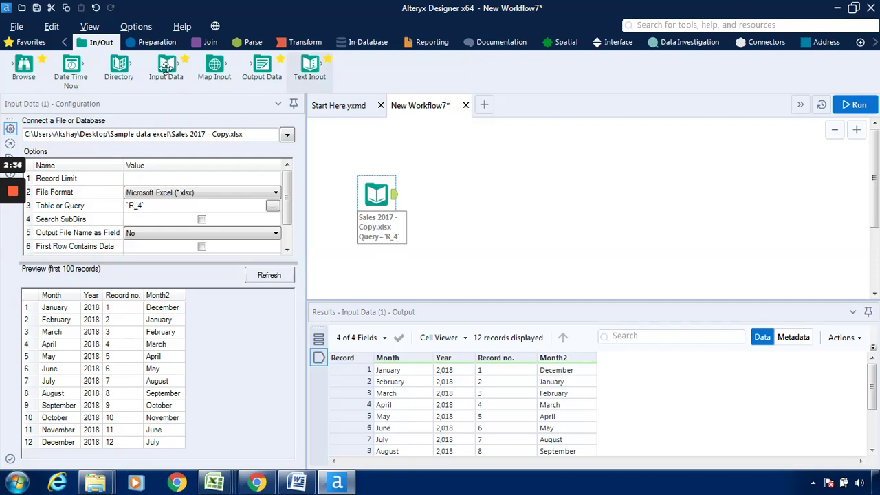
# Connect a Make Group tool after the input, with 1st Key Month and 2nd Key Month2
pyautogui.click(211, 42)
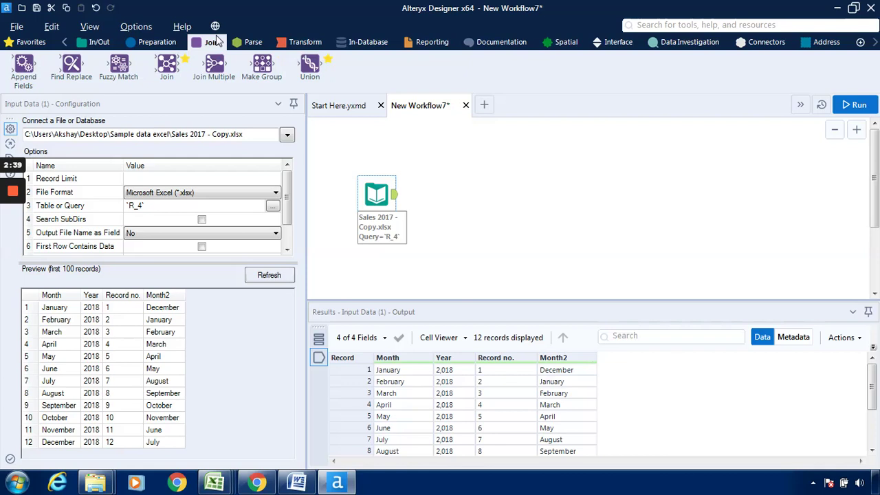
pyautogui.moveTo(265, 66); pyautogui.dragTo(475, 197)
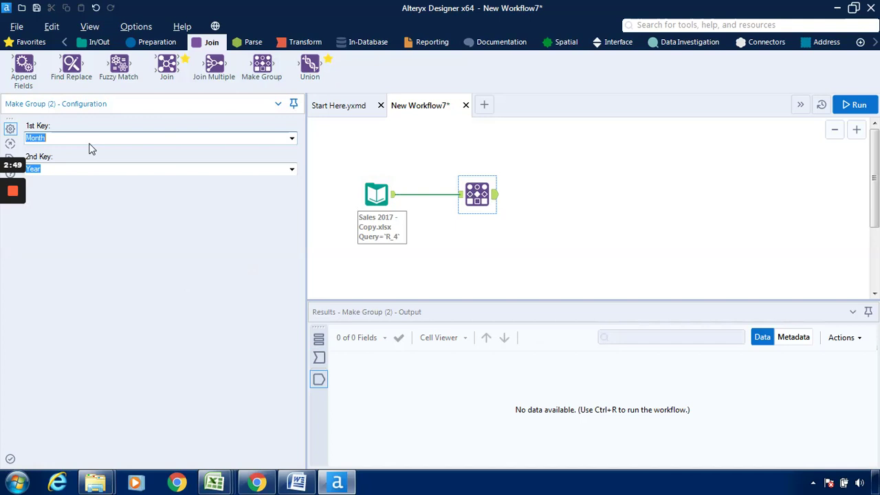
pyautogui.click(292, 140)
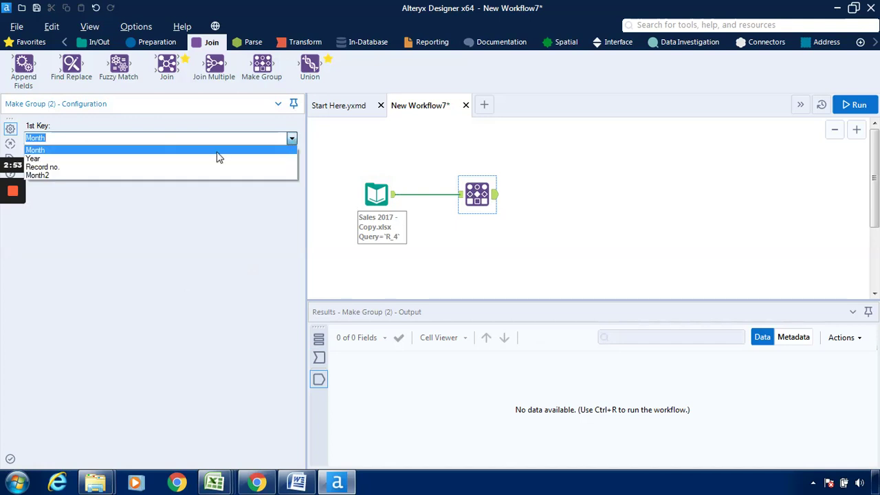
pyautogui.click(217, 151)
pyautogui.click(292, 171)
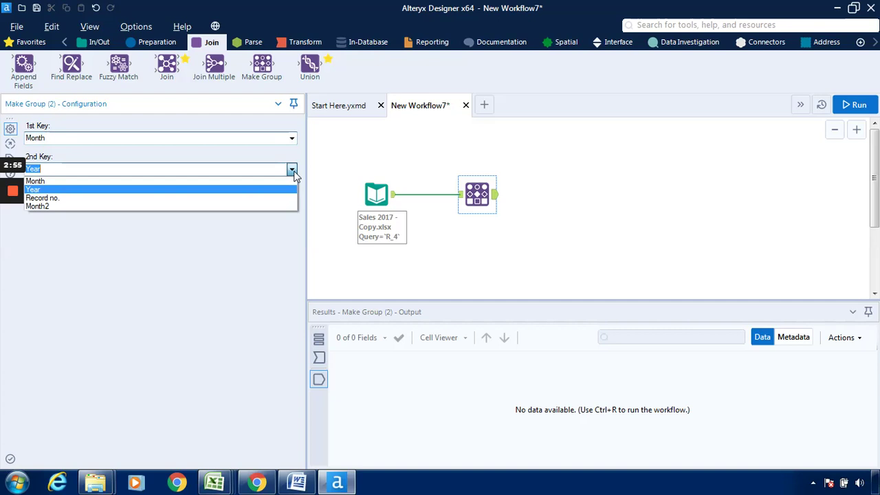
pyautogui.click(231, 206)
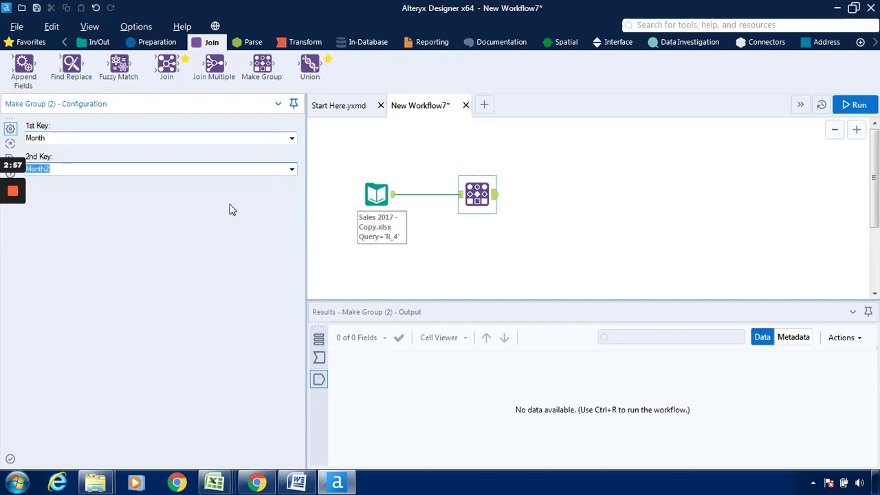
# Run the workflow, review the duplicate Month warning, and dismiss the finished-running message
pyautogui.click(867, 108)
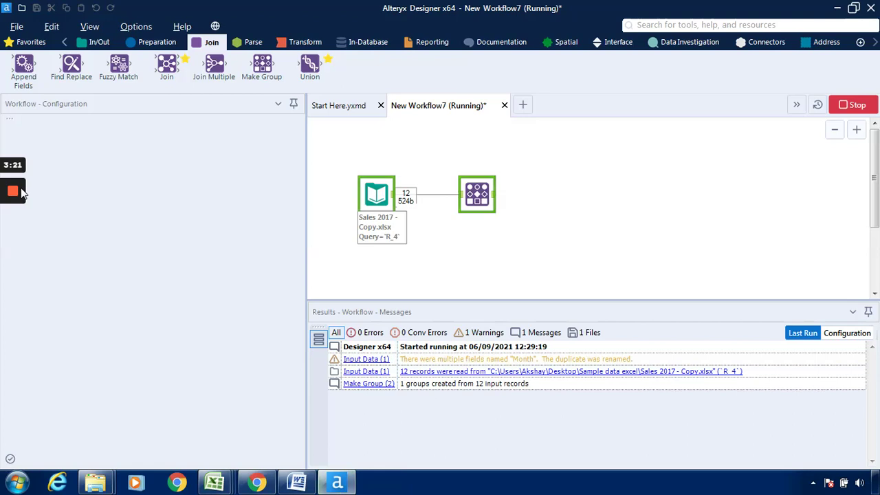
pyautogui.moveTo(20, 192)
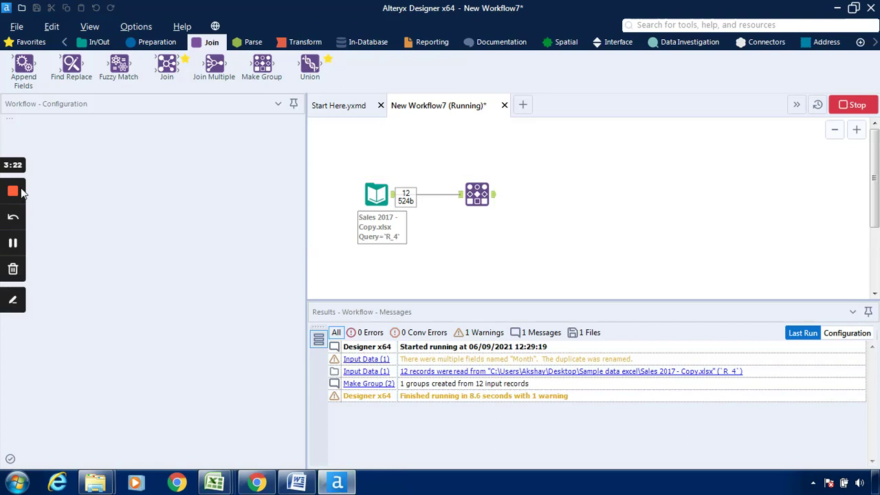
pyautogui.click(13, 245)
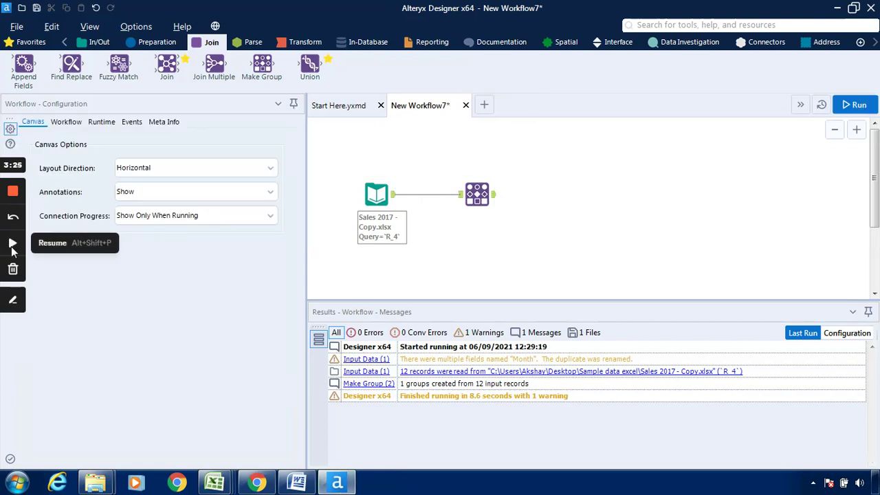
pyautogui.click(11, 246)
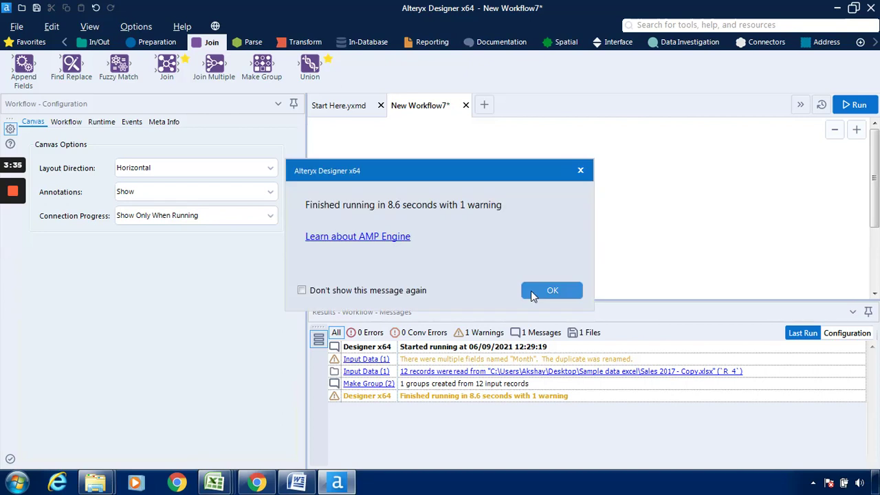
pyautogui.click(531, 291)
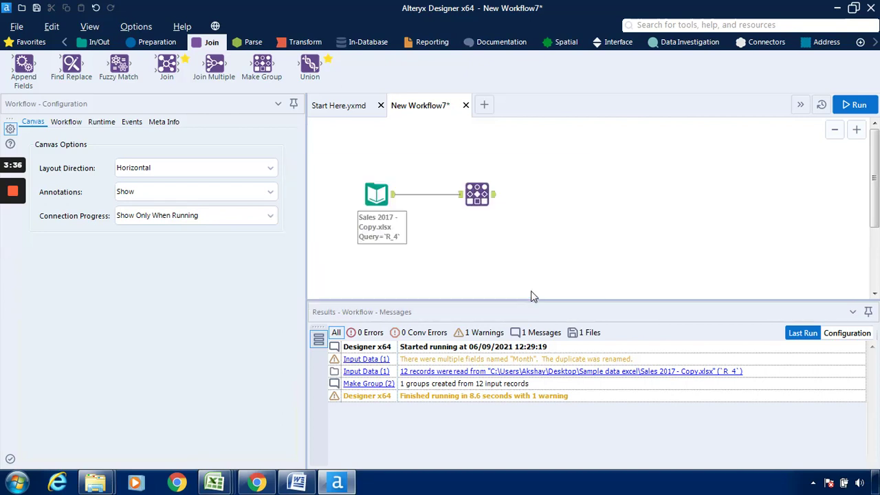
# Show Make Group (2)'s 12 output records and scroll through the Group and Key columns
pyautogui.click(495, 198)
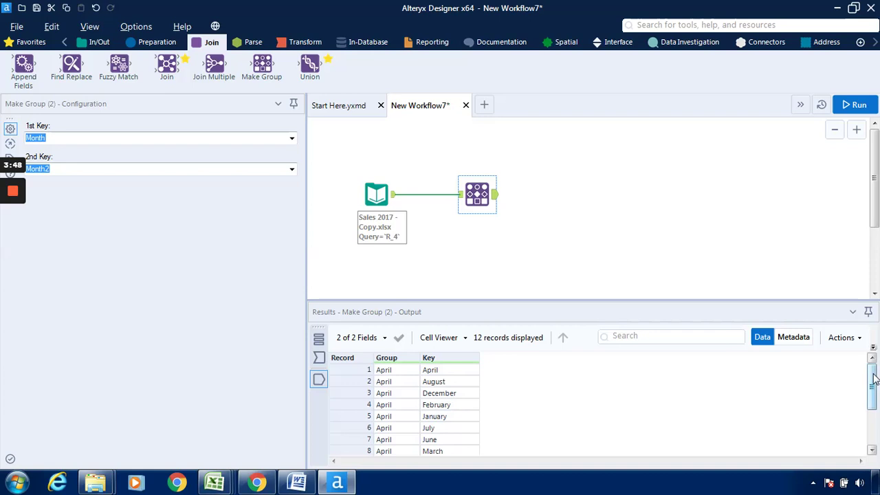
pyautogui.moveTo(873, 378)
pyautogui.mouseDown()
pyautogui.moveTo(875, 413)
pyautogui.moveTo(873, 377)
pyautogui.mouseUp()
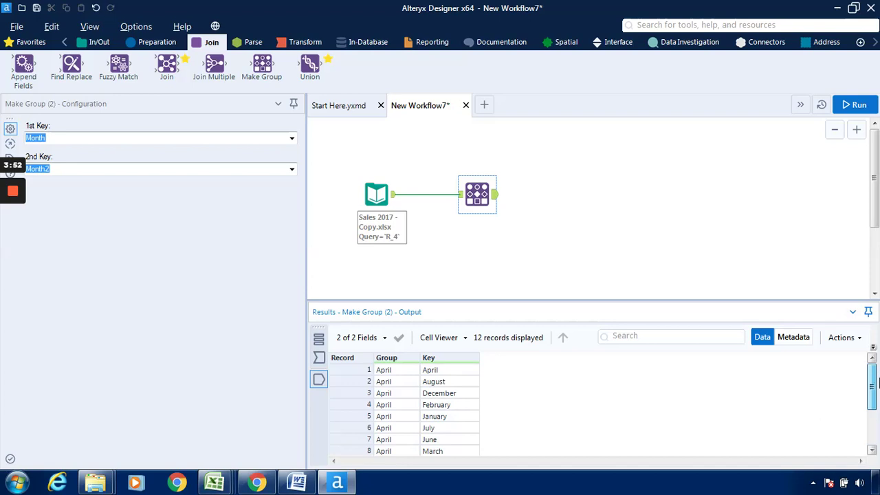
pyautogui.moveTo(873, 387)
pyautogui.mouseDown()
pyautogui.moveTo(873, 411)
pyautogui.moveTo(877, 377)
pyautogui.mouseUp()
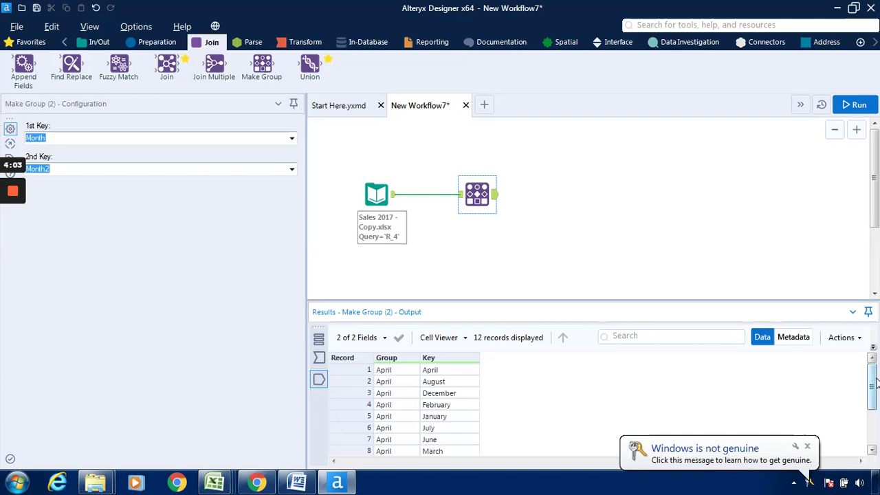
pyautogui.moveTo(876, 385)
pyautogui.mouseDown()
pyautogui.moveTo(879, 427)
pyautogui.moveTo(876, 382)
pyautogui.mouseUp()
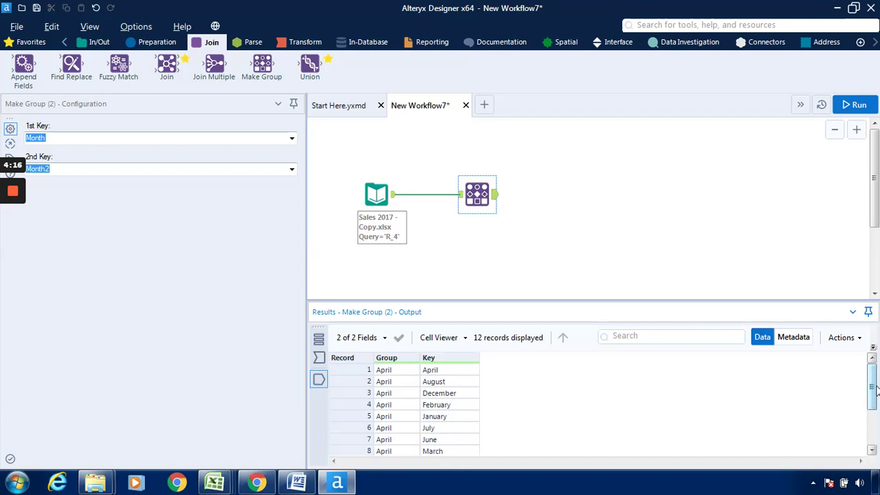
pyautogui.scroll(-2, 876, 389)
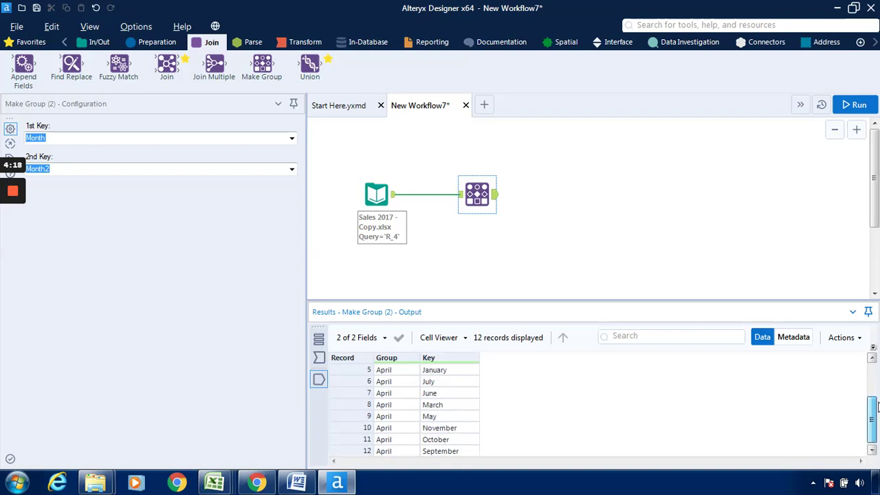
pyautogui.moveTo(878, 406); pyautogui.dragTo(878, 376)
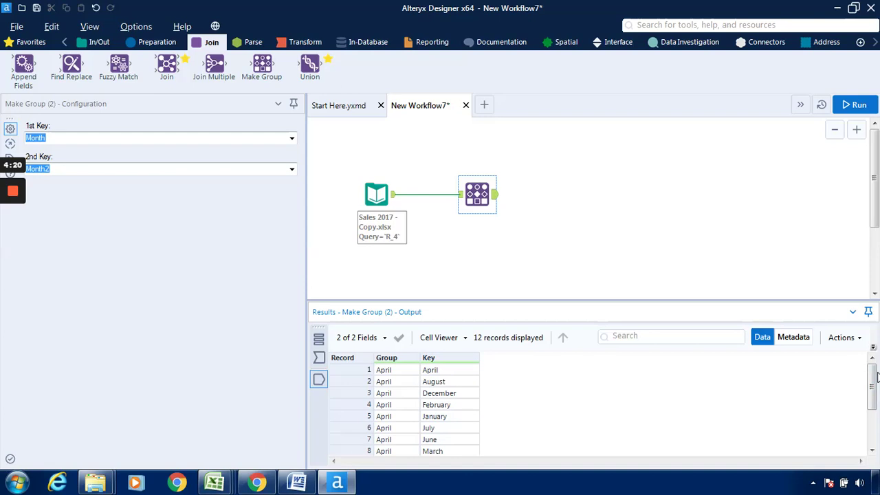